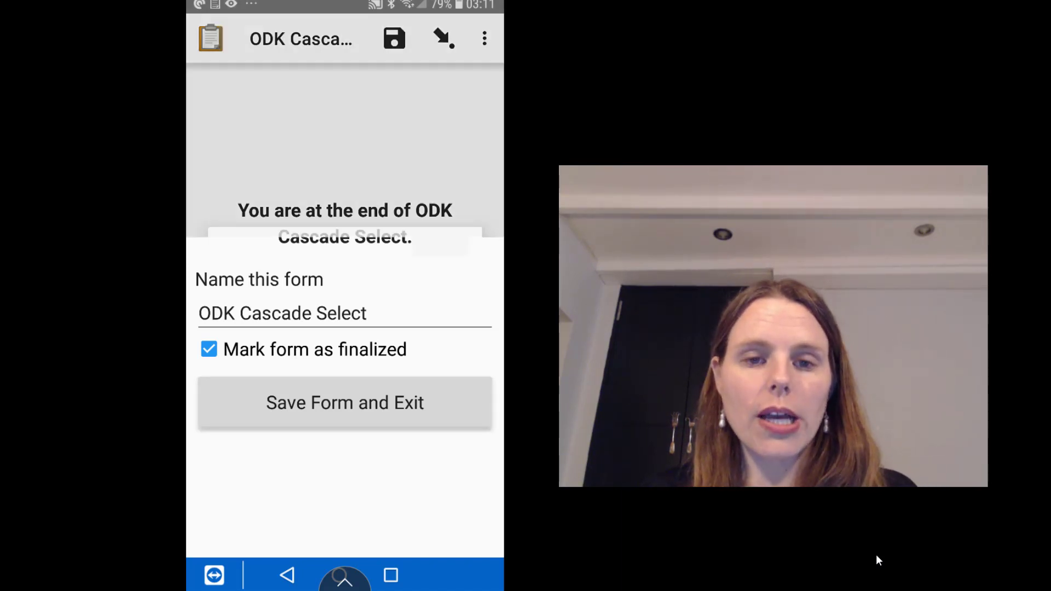
# Switch from ODK Collect to the Excel workbook showing the survey sheet
pyautogui.hotkey('alt', 'Tab')
pyautogui.hotkey('alt', 'Tab')
pyautogui.hotkey('alt', 'Tab')
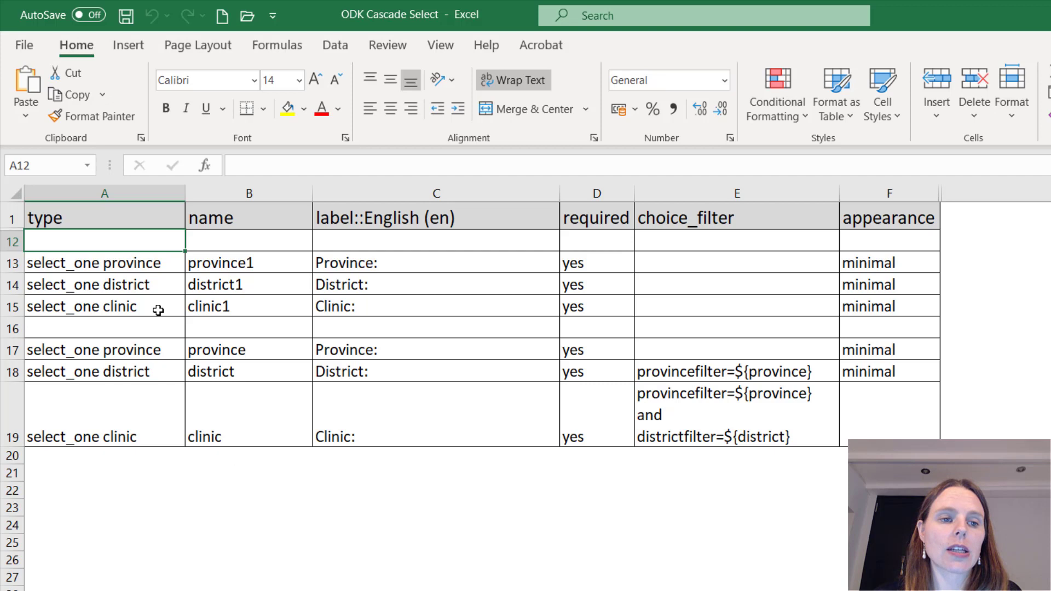
pyautogui.moveTo(147, 265); pyautogui.dragTo(865, 300)
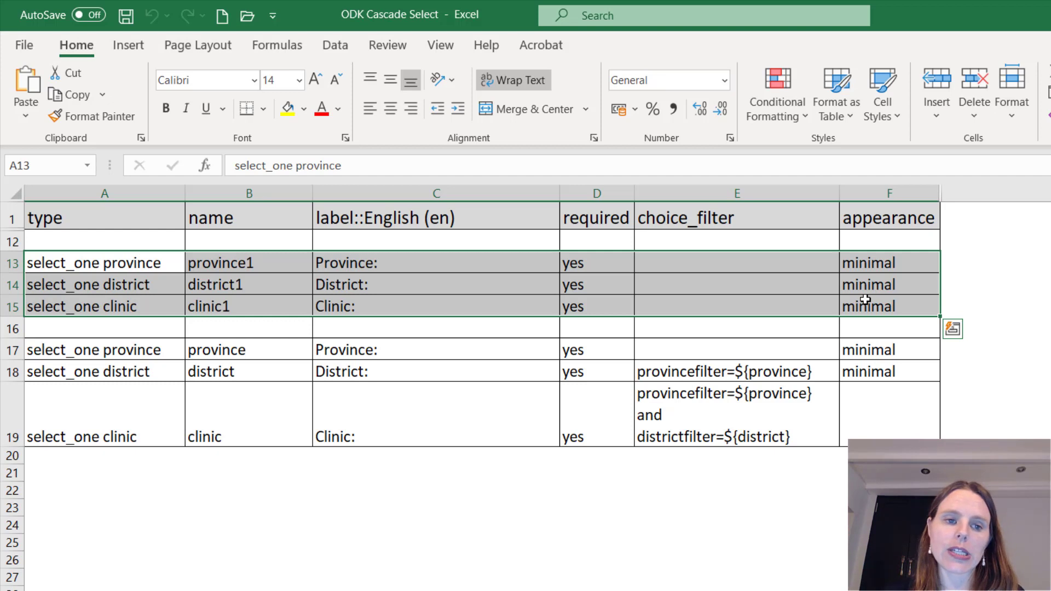
pyautogui.click(221, 267)
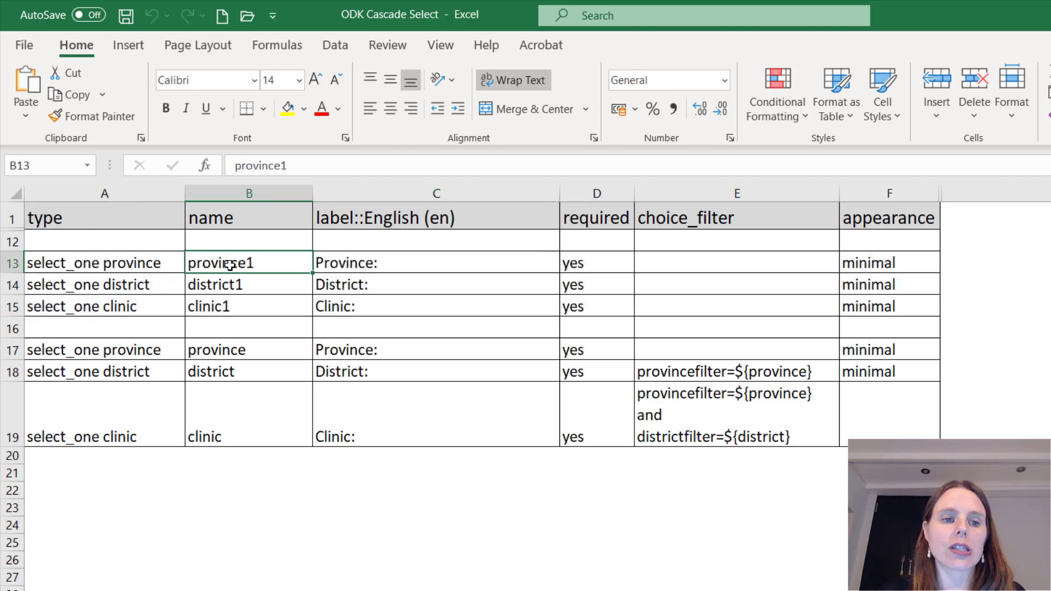
pyautogui.click(95, 266)
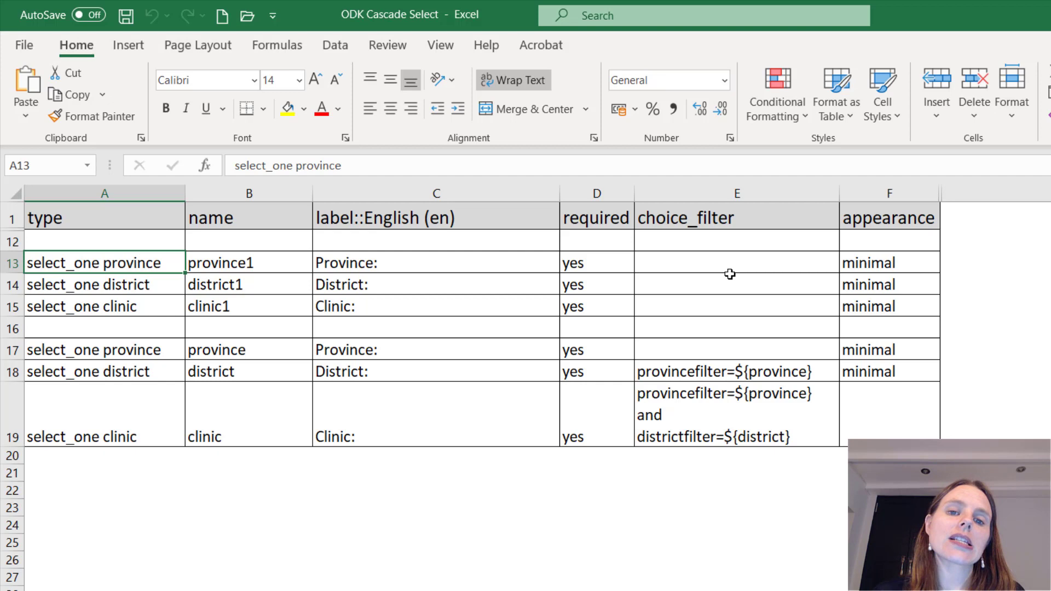
pyautogui.moveTo(676, 265); pyautogui.dragTo(659, 307)
pyautogui.moveTo(115, 355); pyautogui.dragTo(875, 430)
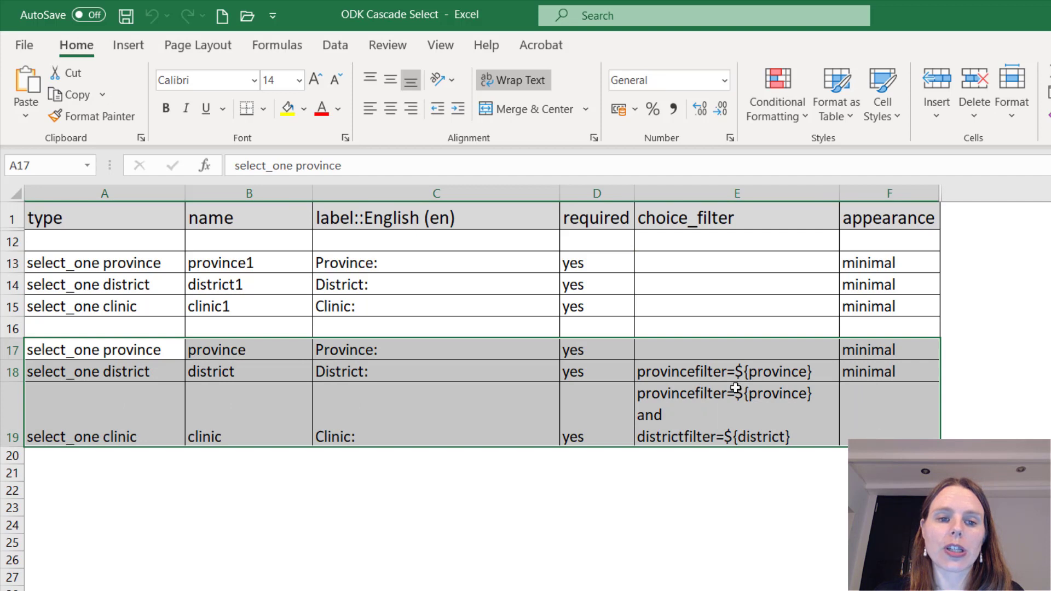
pyautogui.click(374, 353)
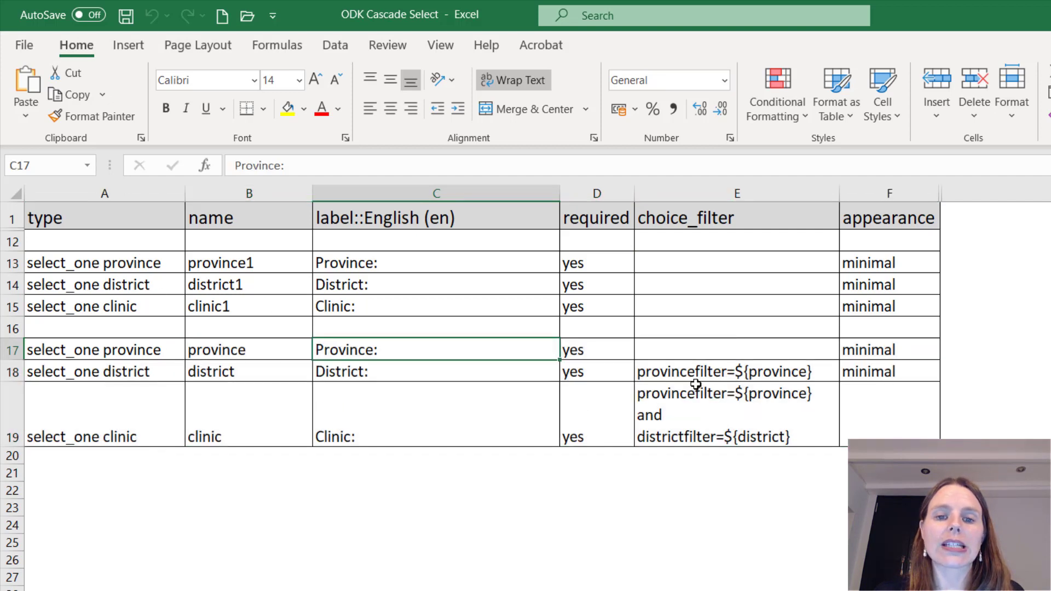
pyautogui.click(324, 366)
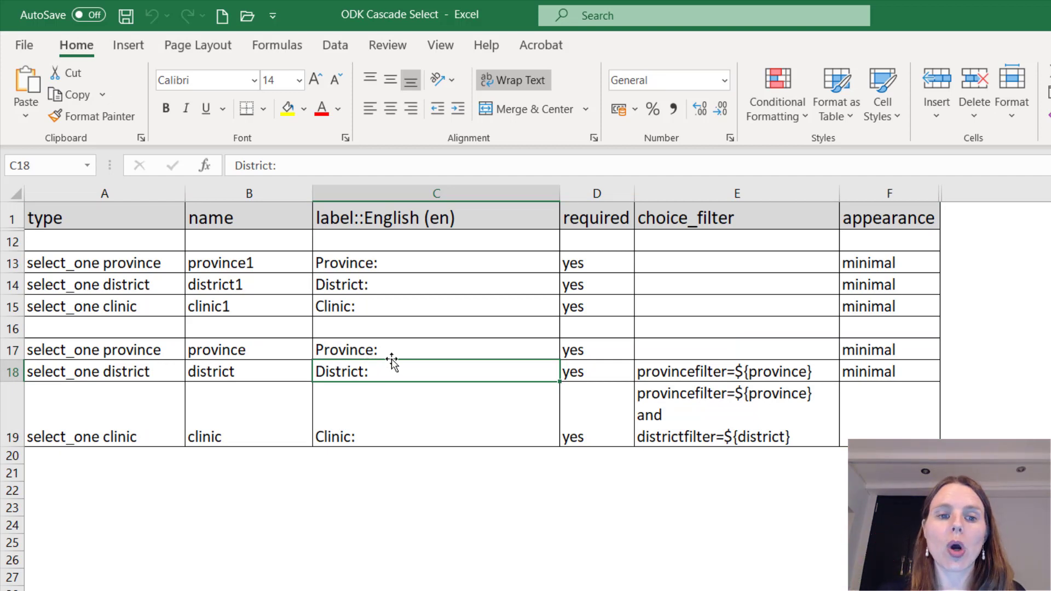
pyautogui.click(692, 371)
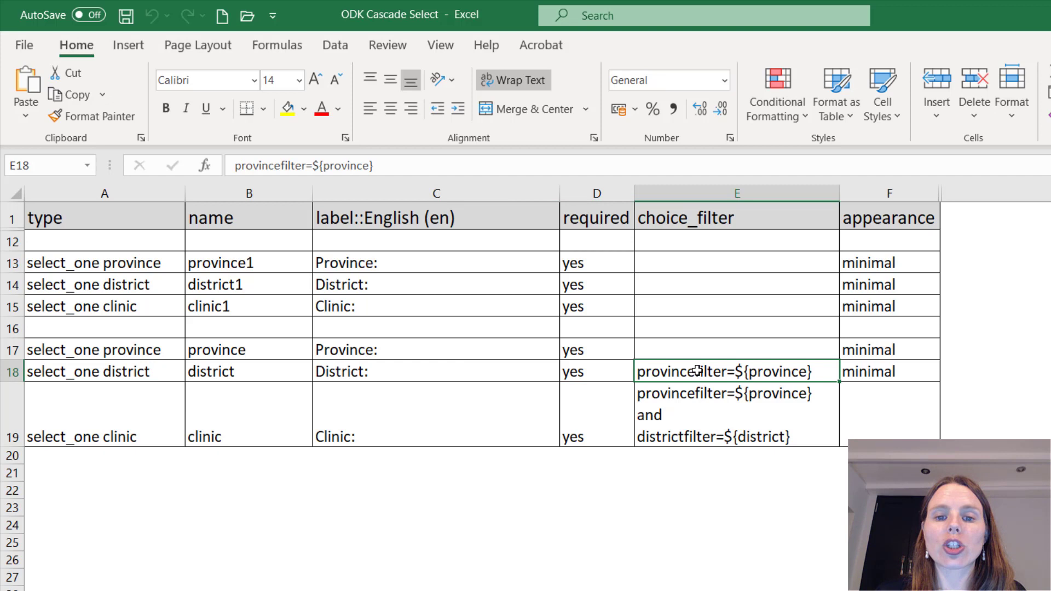
pyautogui.moveTo(688, 217); pyautogui.dragTo(697, 369)
pyautogui.click(697, 369)
pyautogui.moveTo(693, 219); pyautogui.dragTo(706, 384)
pyautogui.click(701, 373)
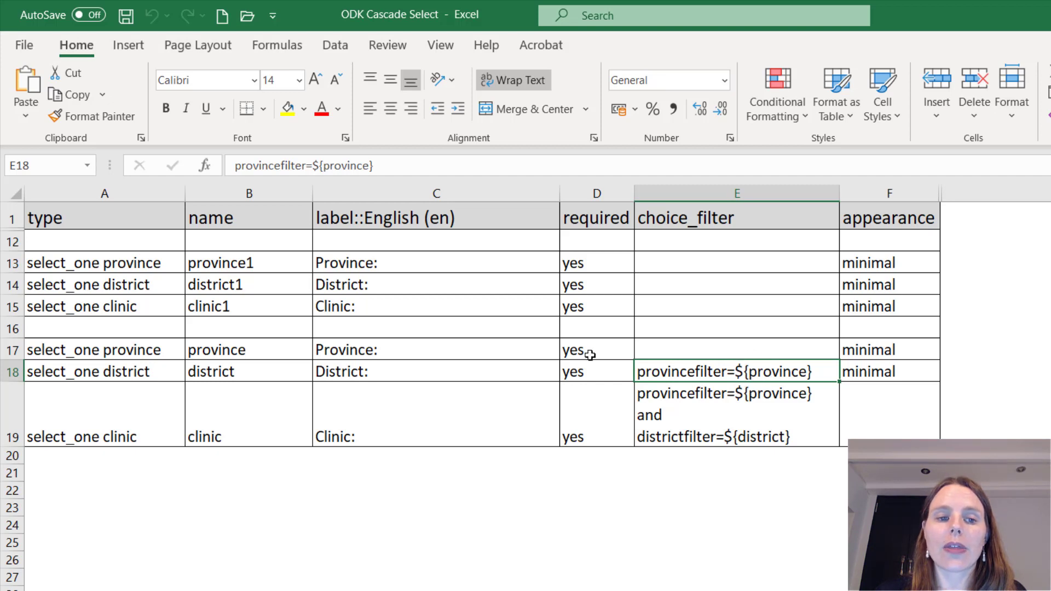
pyautogui.click(234, 343)
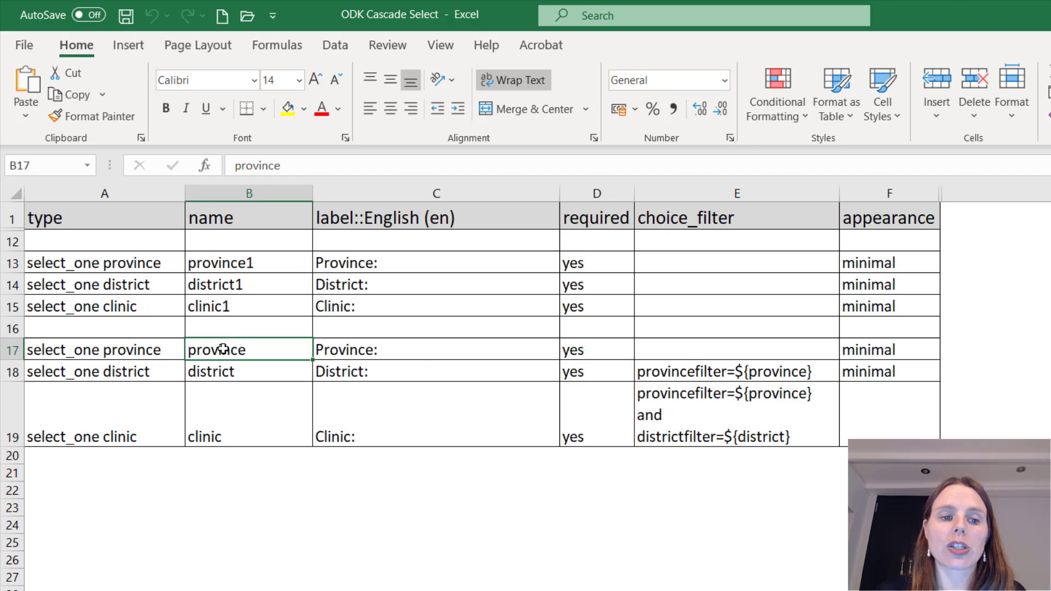
pyautogui.moveTo(313, 361); pyautogui.dragTo(879, 350)
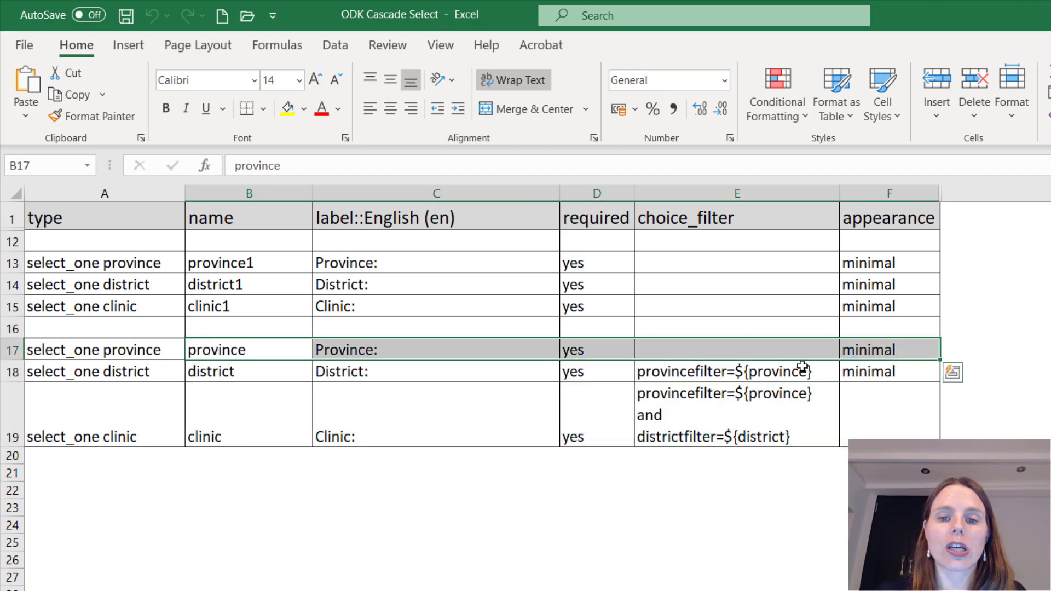
pyautogui.click(774, 371)
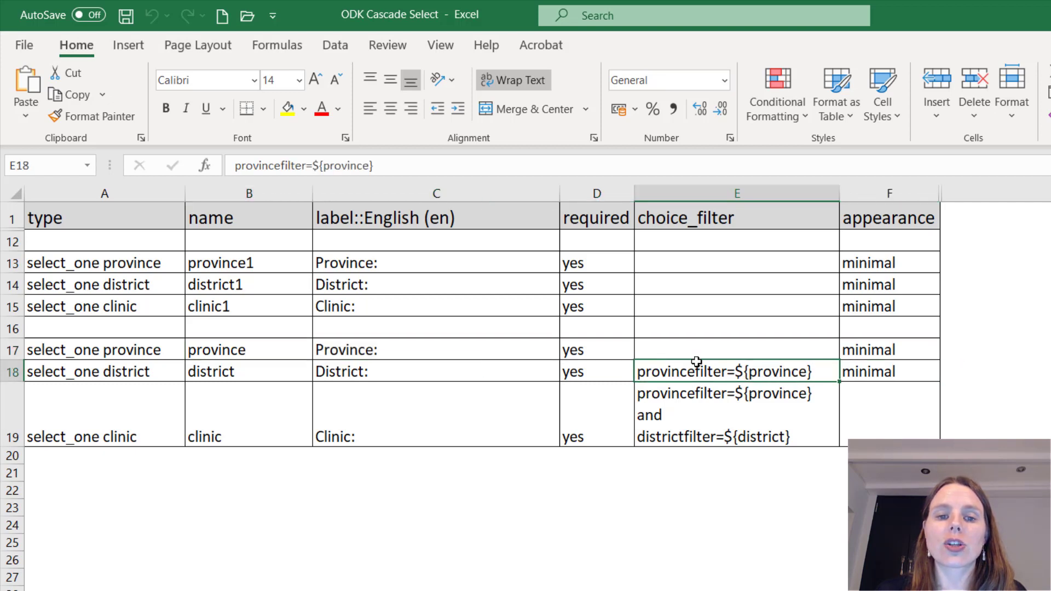
pyautogui.click(208, 349)
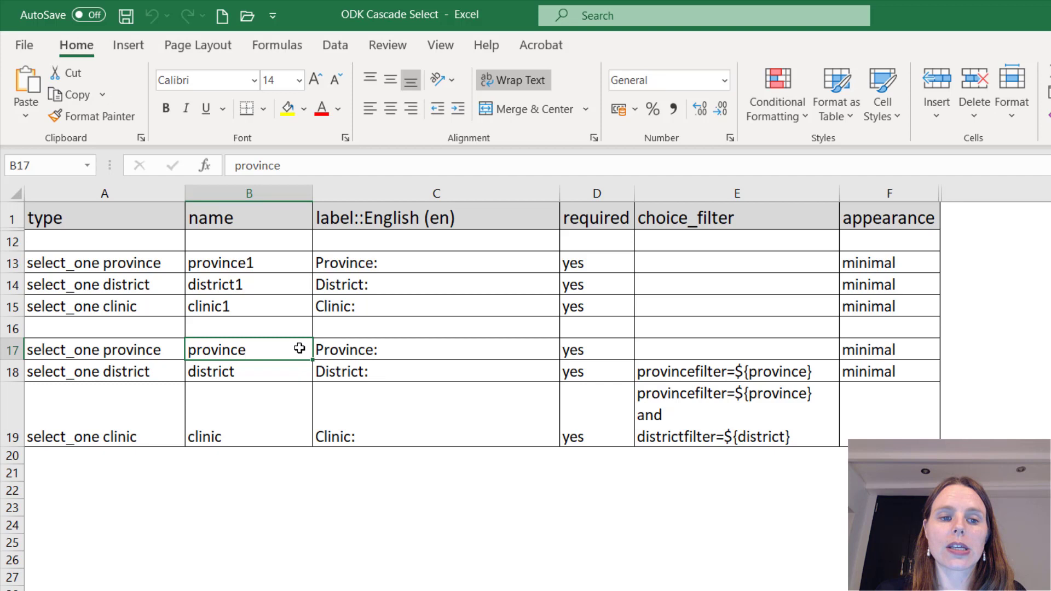
pyautogui.click(682, 371)
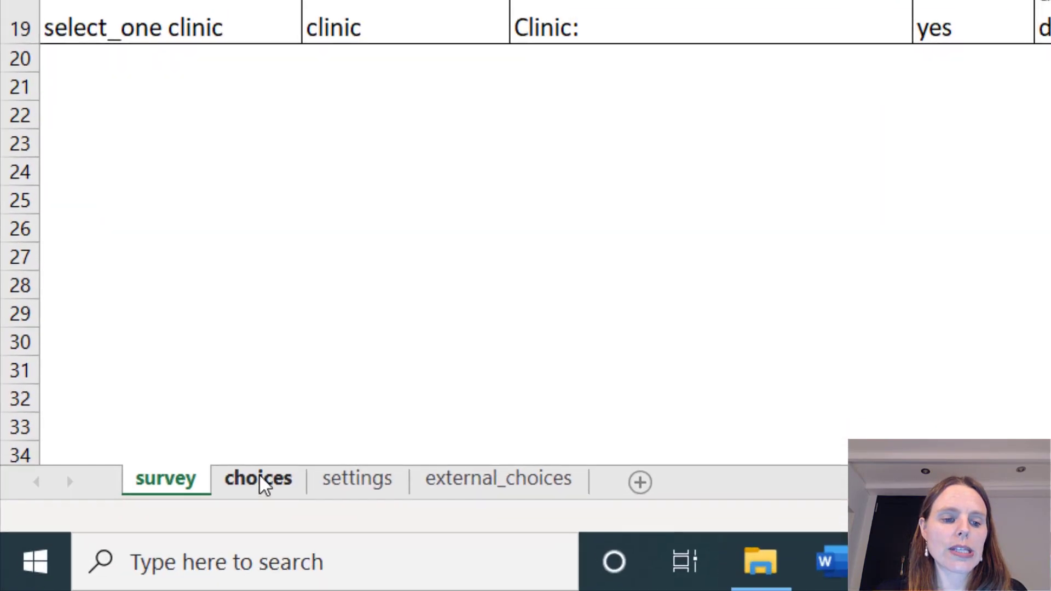
pyautogui.click(262, 485)
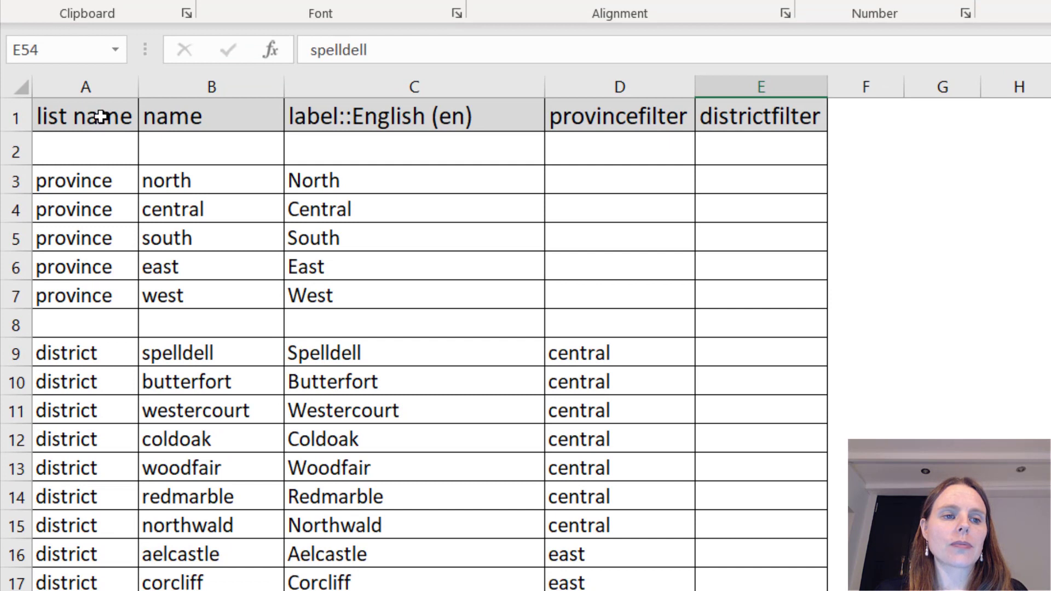
pyautogui.moveTo(94, 109); pyautogui.dragTo(88, 267)
pyautogui.click(98, 191)
pyautogui.moveTo(98, 191); pyautogui.dragTo(126, 298)
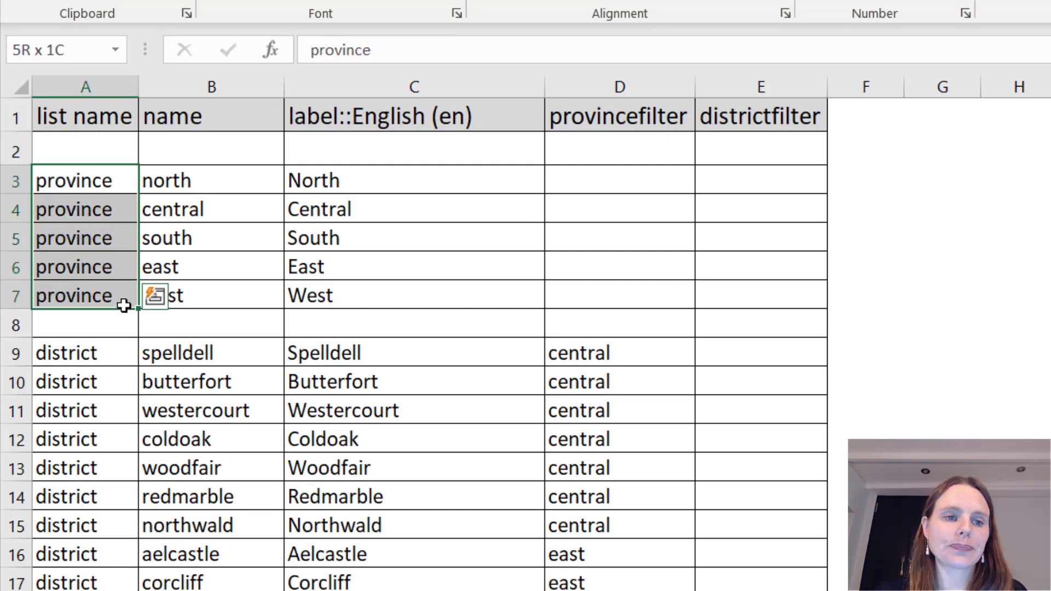
pyautogui.click(207, 192)
pyautogui.moveTo(206, 221); pyautogui.dragTo(218, 293)
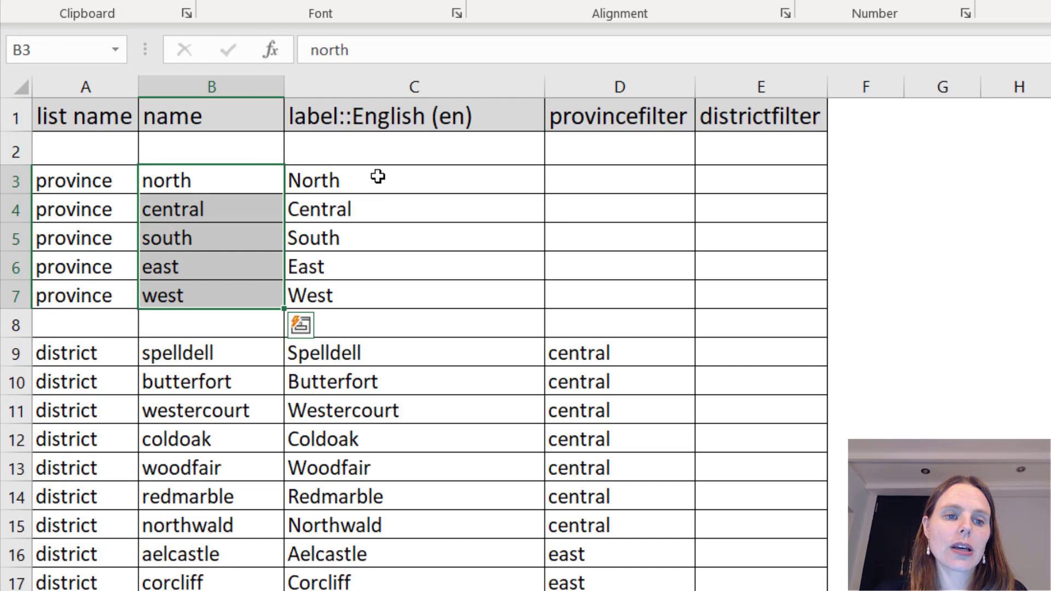
pyautogui.moveTo(376, 174); pyautogui.dragTo(404, 295)
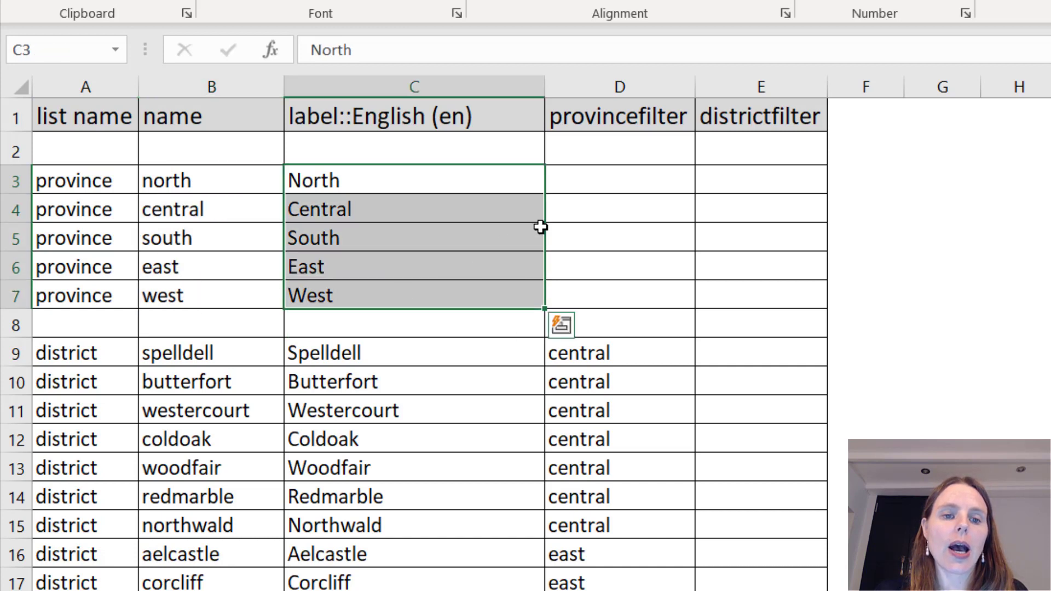
pyautogui.click(551, 119)
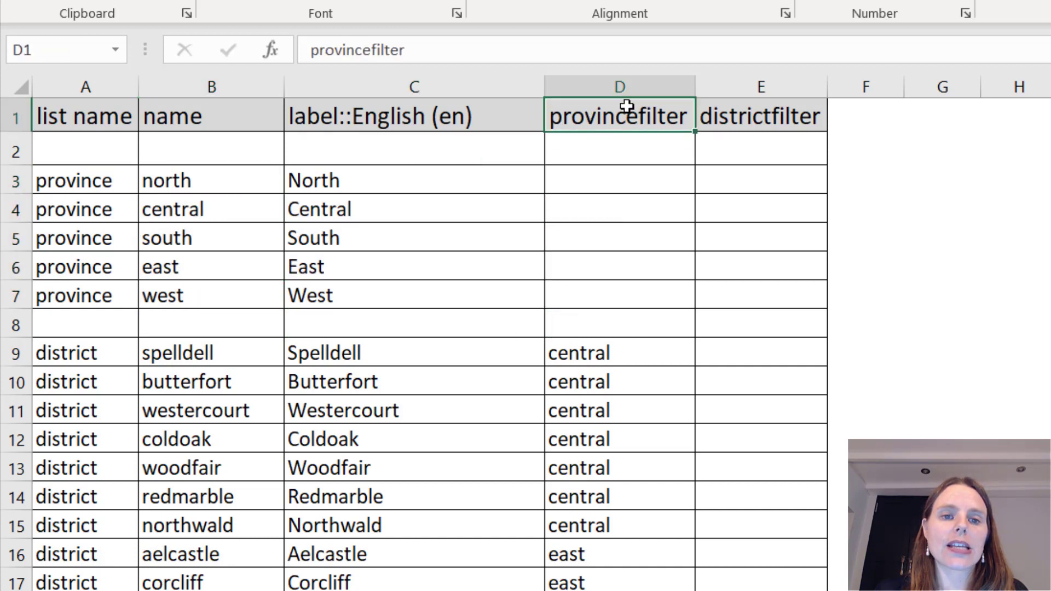
pyautogui.click(797, 114)
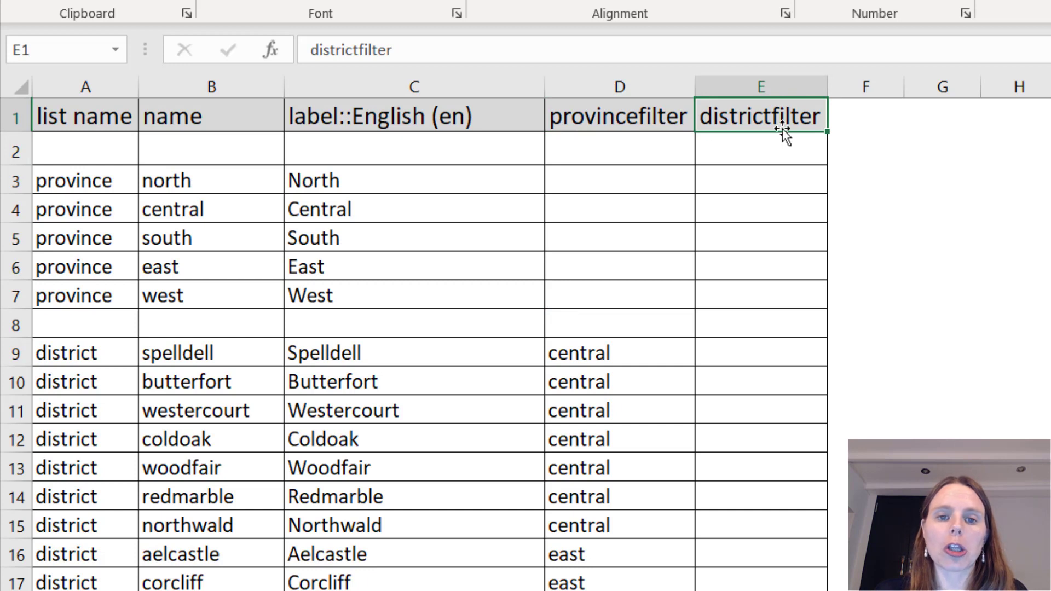
pyautogui.click(635, 119)
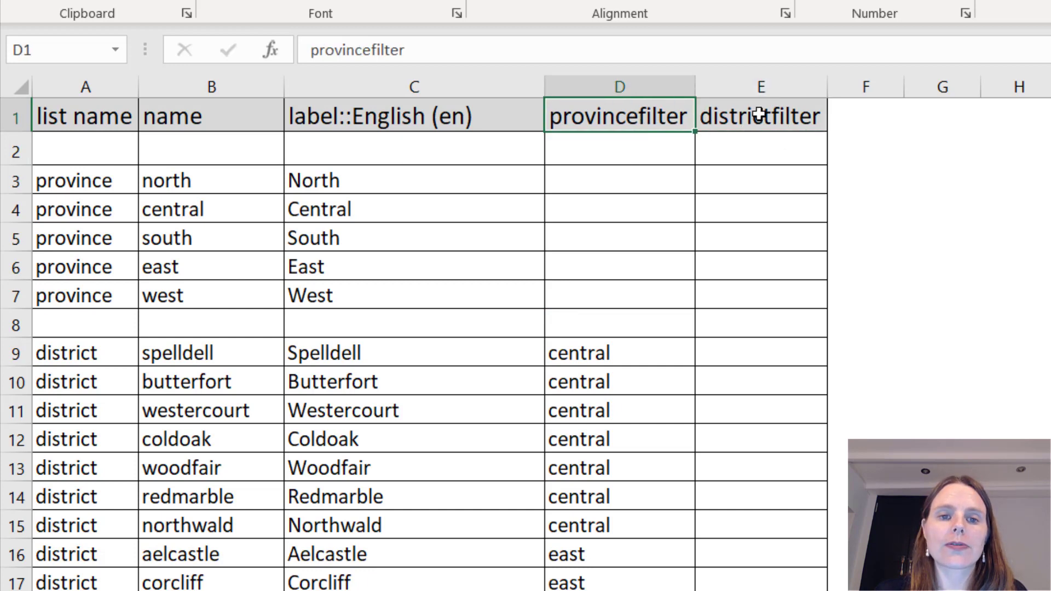
pyautogui.click(759, 115)
pyautogui.click(652, 113)
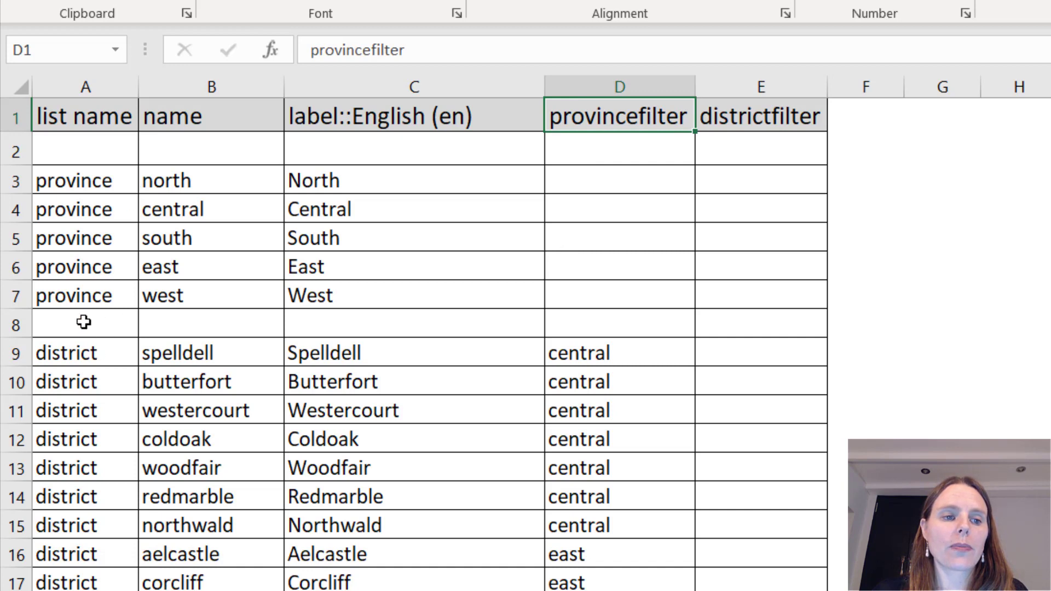
pyautogui.click(196, 185)
pyautogui.moveTo(196, 185); pyautogui.dragTo(197, 290)
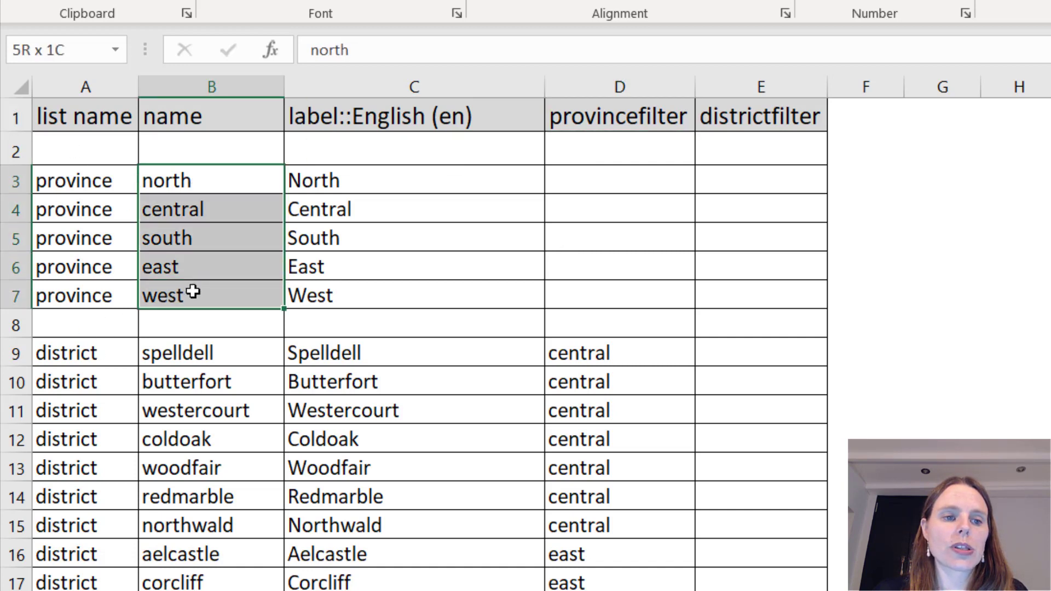
pyautogui.moveTo(91, 352); pyautogui.dragTo(110, 590)
pyautogui.moveTo(229, 350); pyautogui.dragTo(219, 590)
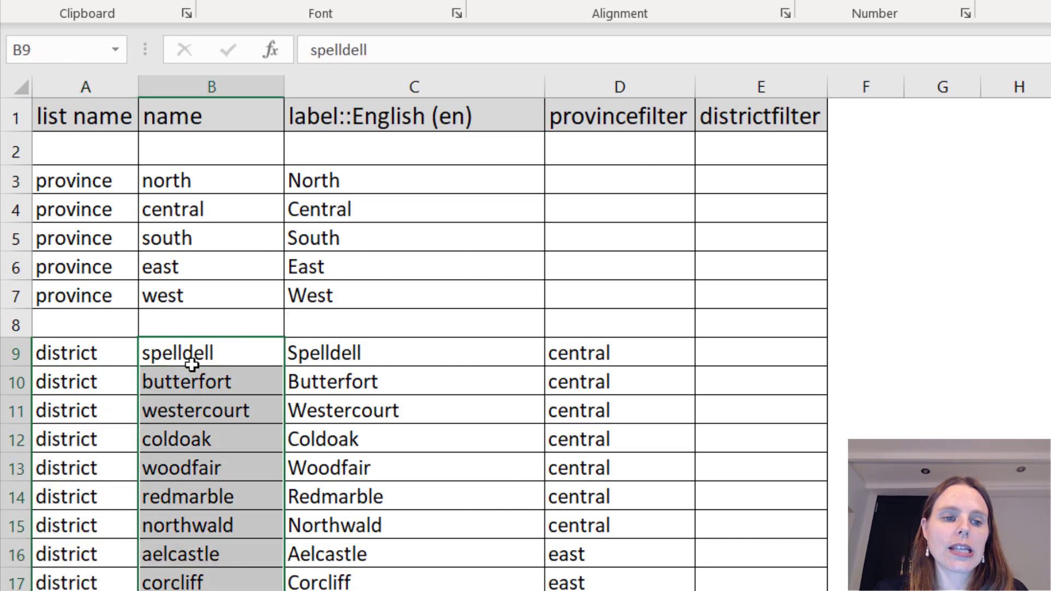
pyautogui.click(181, 350)
pyautogui.click(599, 350)
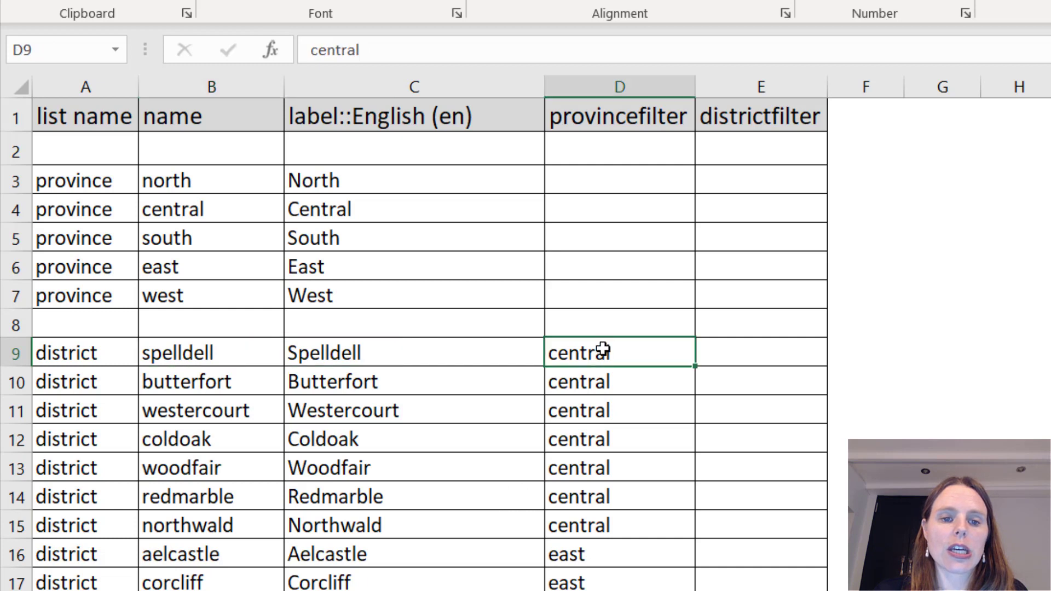
pyautogui.moveTo(605, 115); pyautogui.dragTo(657, 532)
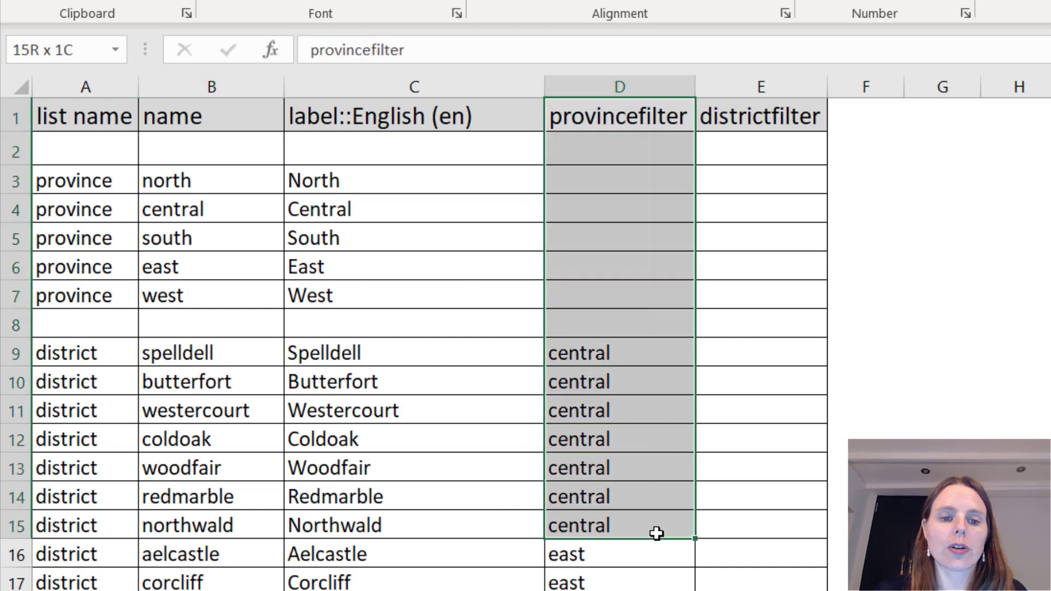
pyautogui.click(328, 353)
pyautogui.click(341, 379)
pyautogui.click(359, 411)
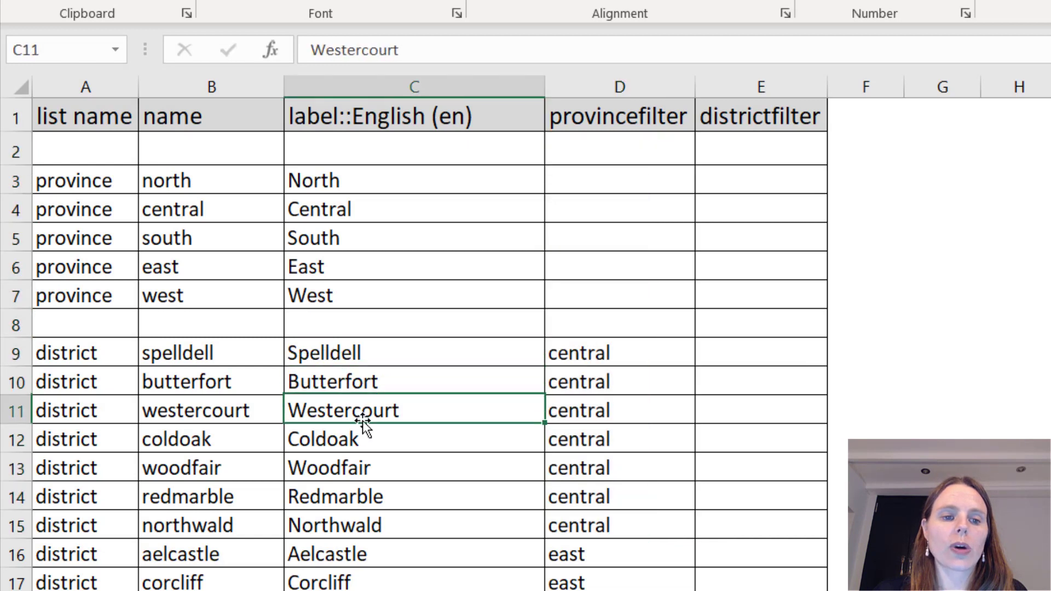
pyautogui.click(354, 441)
pyautogui.click(368, 473)
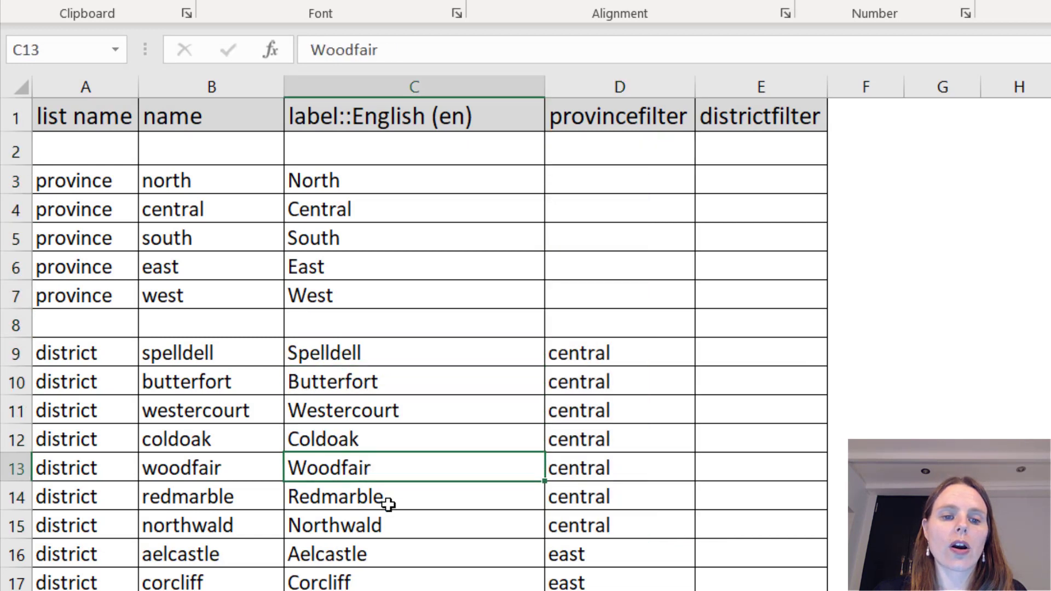
pyautogui.click(388, 504)
pyautogui.click(396, 529)
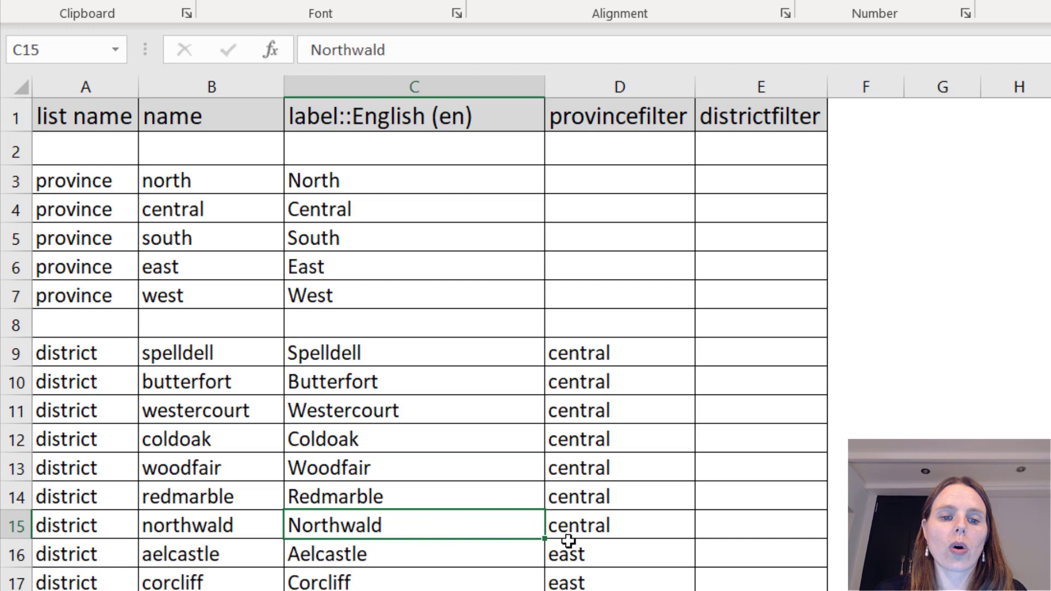
pyautogui.moveTo(567, 533); pyautogui.dragTo(567, 346)
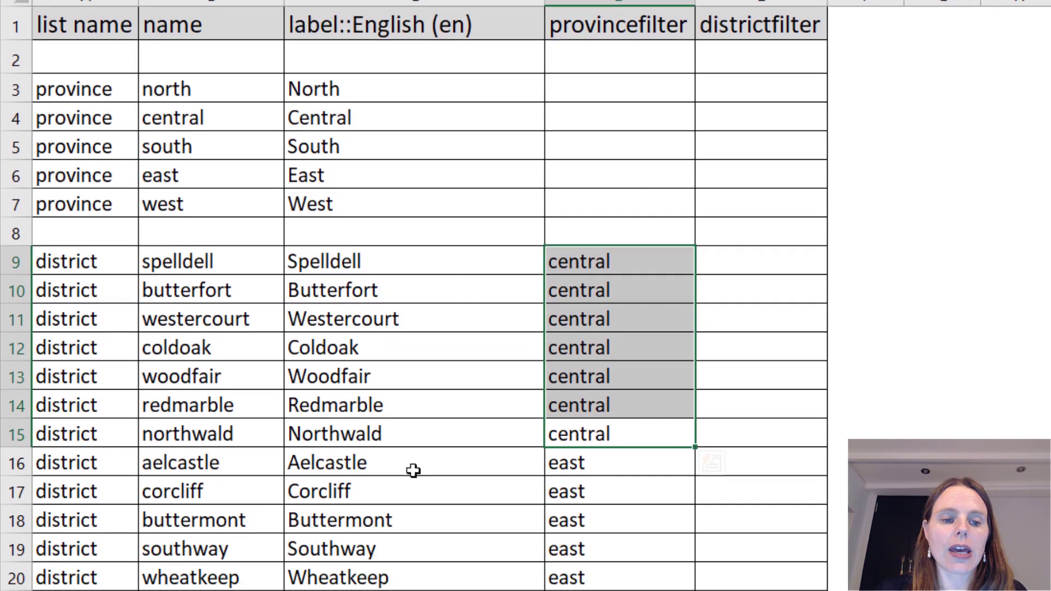
pyautogui.click(413, 471)
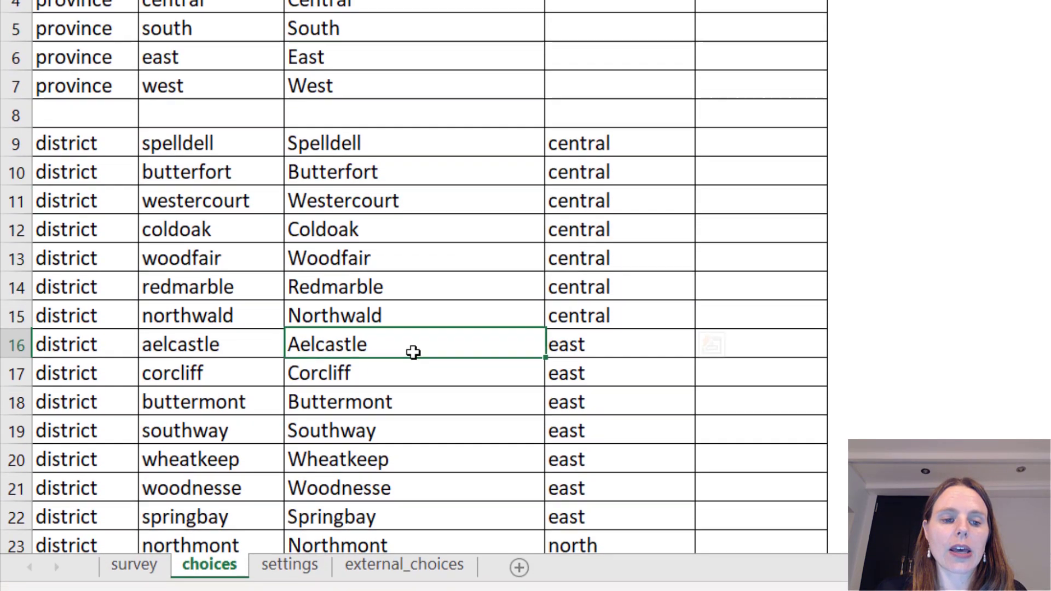
pyautogui.click(405, 495)
pyautogui.click(404, 524)
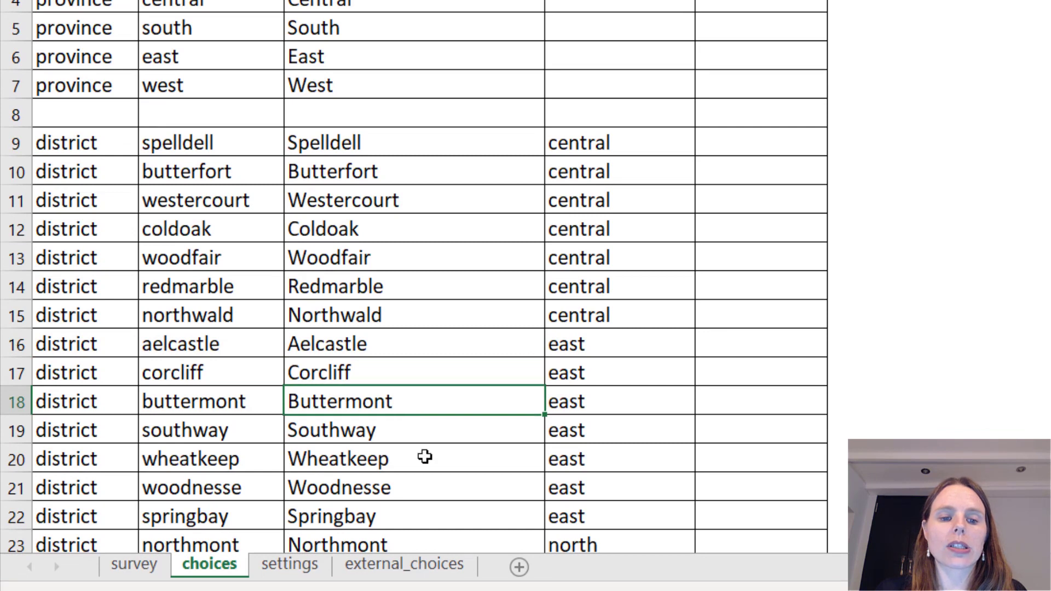
pyautogui.moveTo(571, 344); pyautogui.dragTo(610, 514)
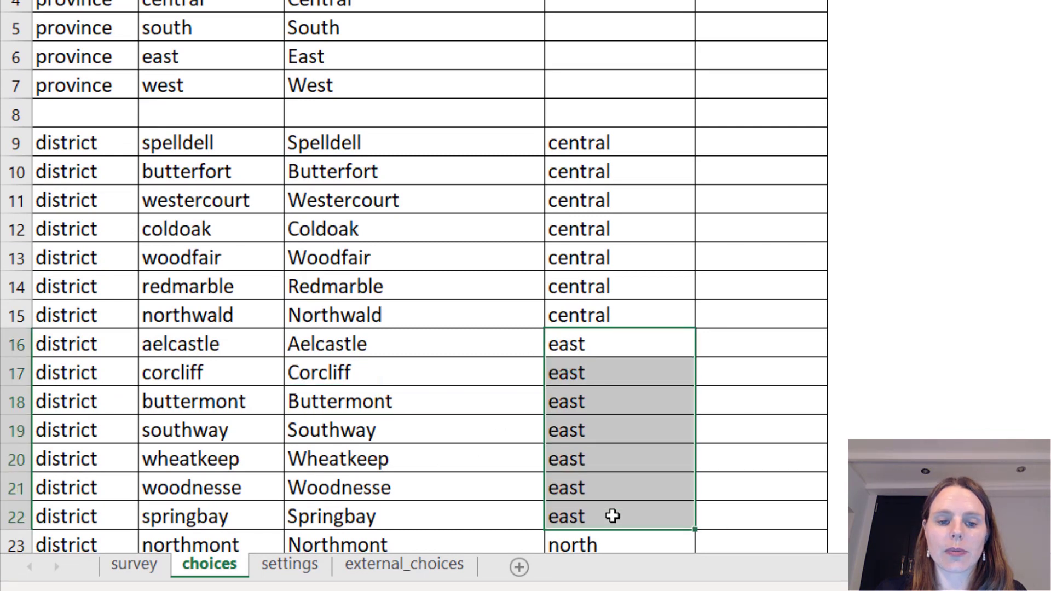
pyautogui.moveTo(619, 2); pyautogui.dragTo(664, 507)
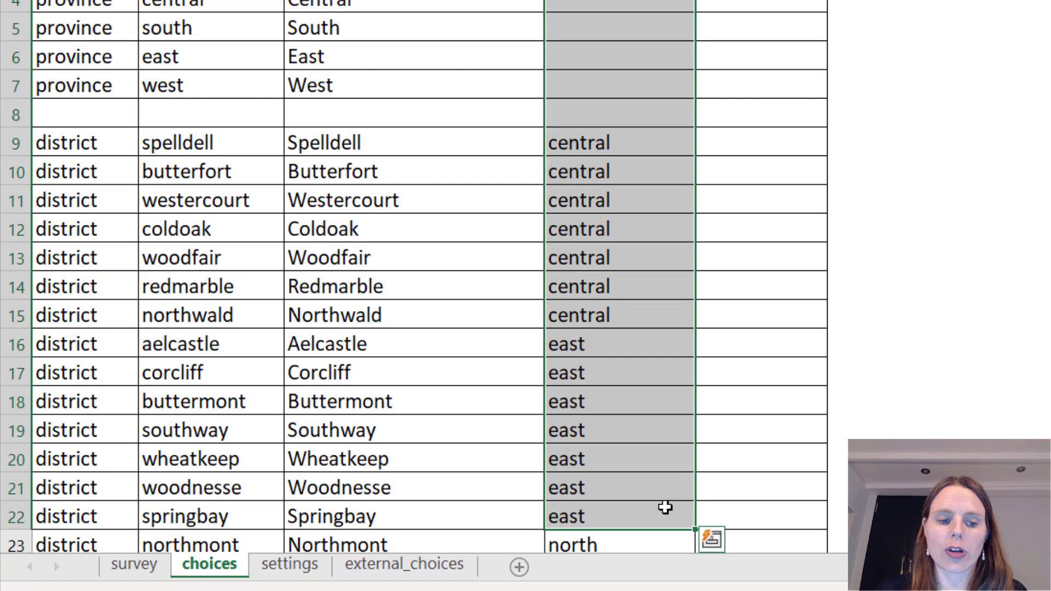
# On the survey sheet, highlight the district question in B18:C18 and show E19's clinic choice_filter
pyautogui.click(134, 565)
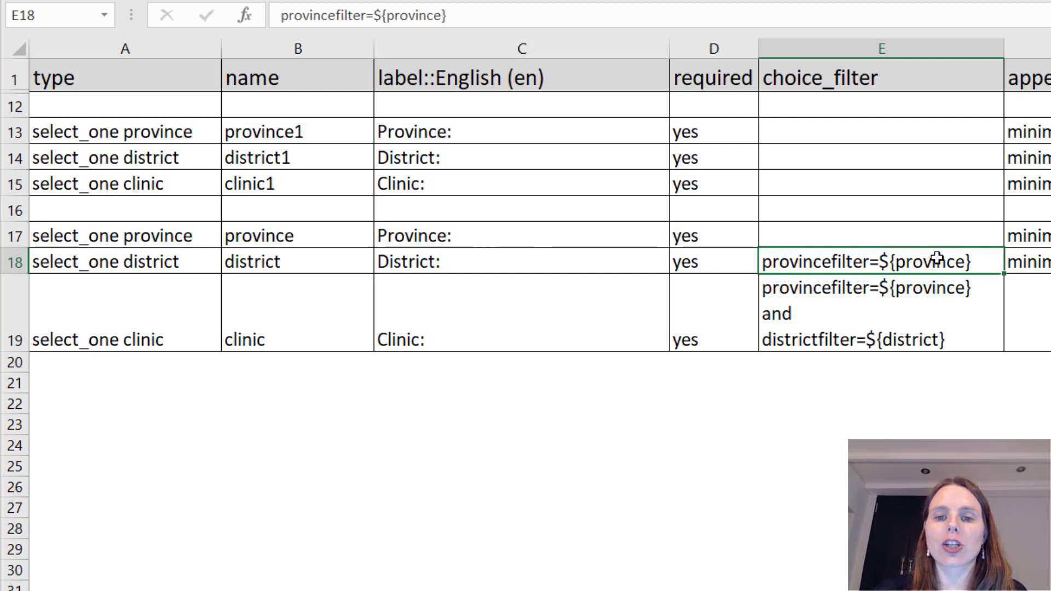
pyautogui.moveTo(328, 262); pyautogui.dragTo(535, 260)
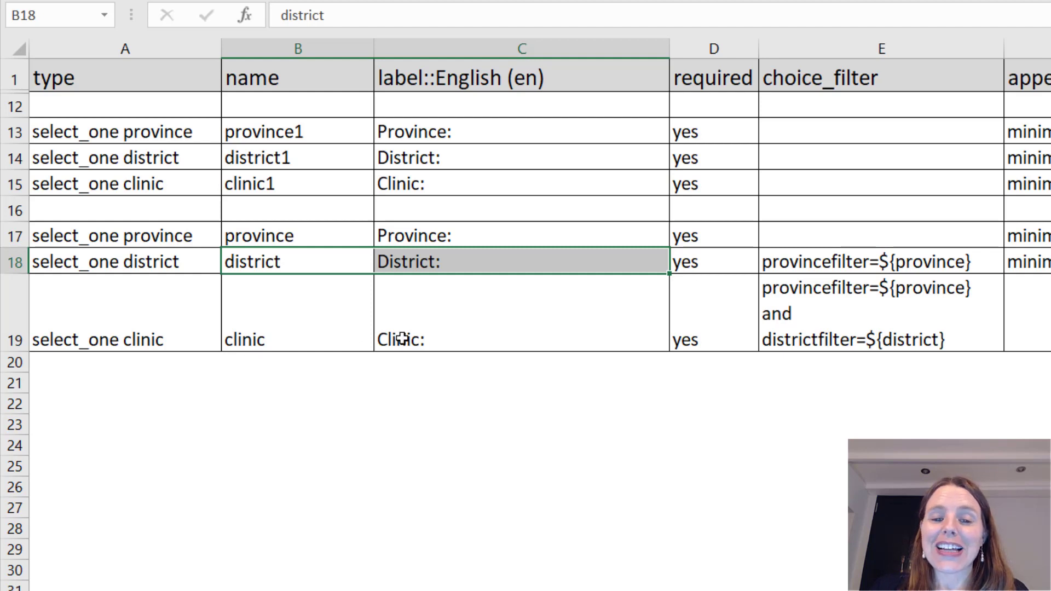
pyautogui.click(803, 324)
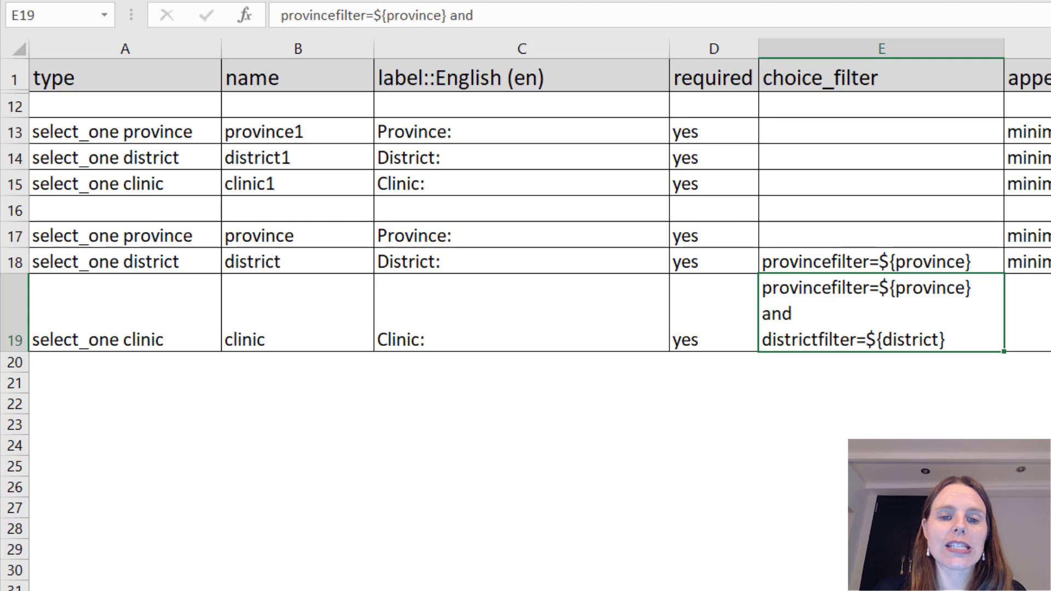
# On the choices sheet, highlight clinic rows 46–61, their provincefilter values and butterfort's two clinics
pyautogui.hotkey('ctrl', 'pagedown')
pyautogui.scroll(-8, 406, 471)
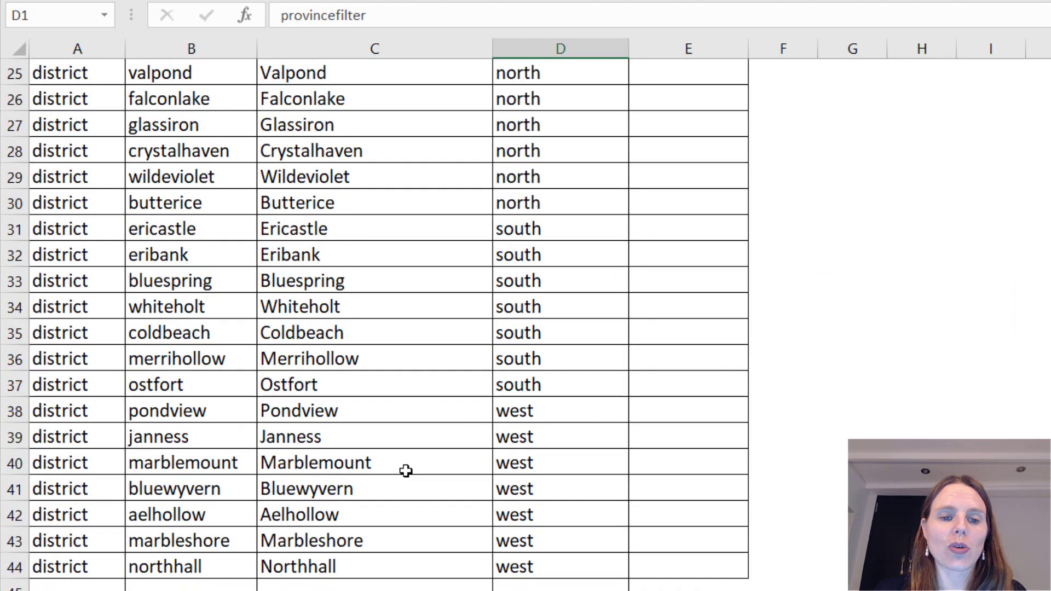
pyautogui.scroll(-8, 406, 471)
pyautogui.scroll(2, 406, 469)
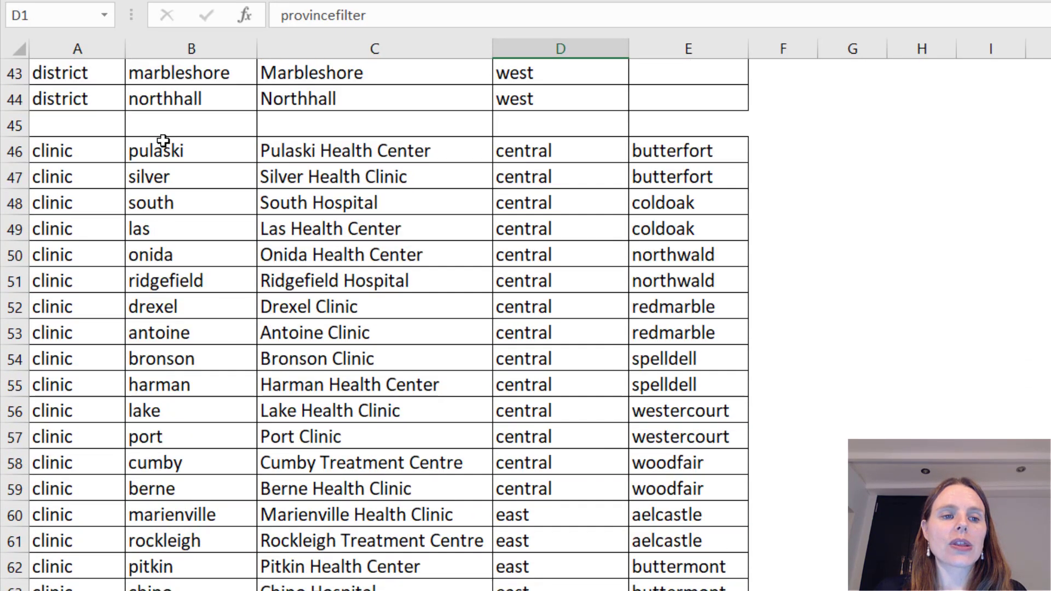
pyautogui.moveTo(164, 141); pyautogui.dragTo(199, 540)
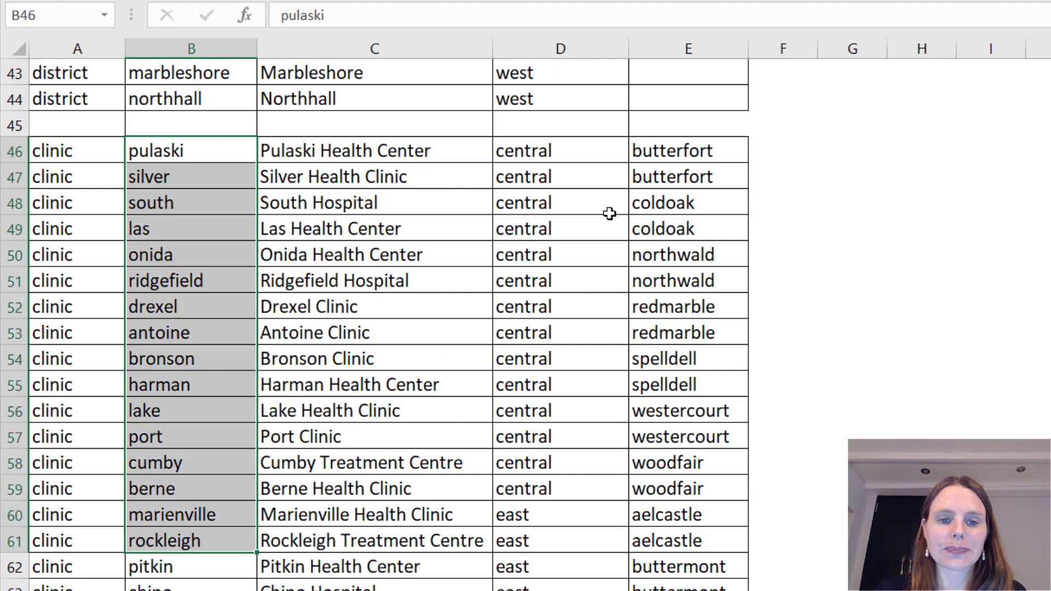
pyautogui.click(438, 151)
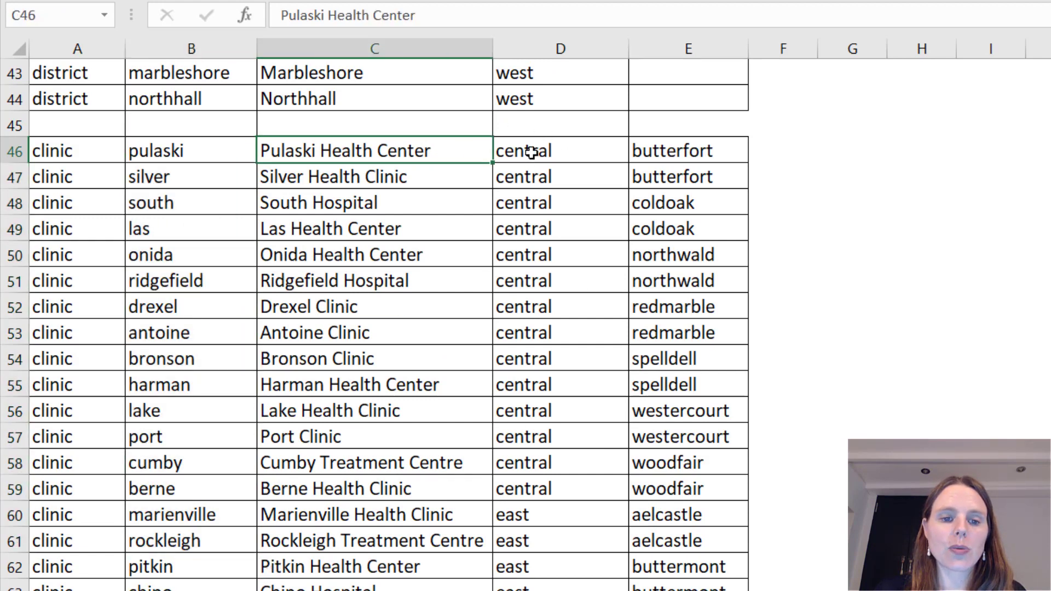
pyautogui.moveTo(532, 152); pyautogui.dragTo(487, 462)
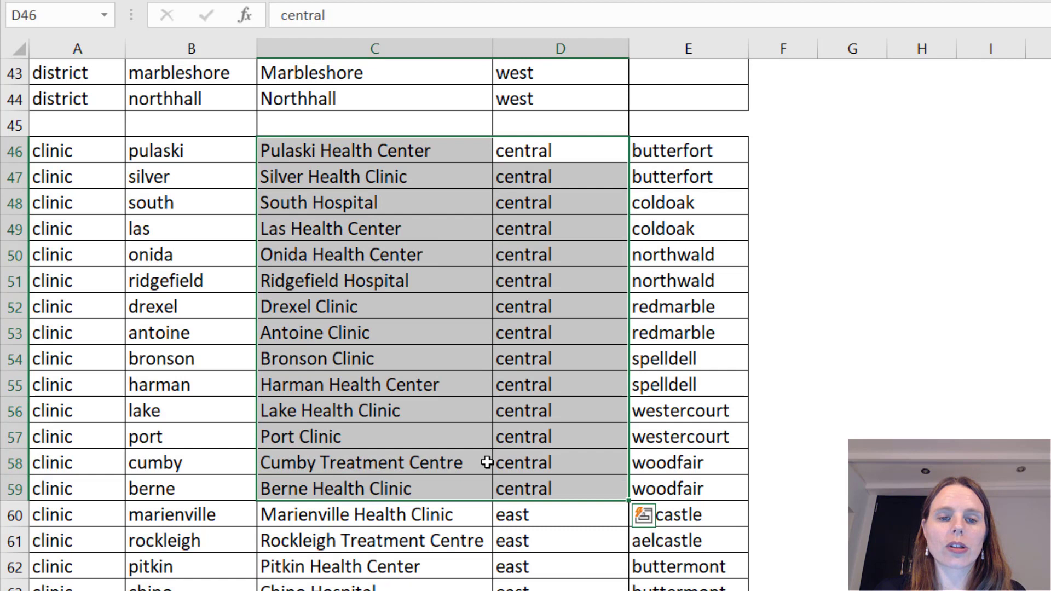
pyautogui.moveTo(554, 147); pyautogui.dragTo(431, 488)
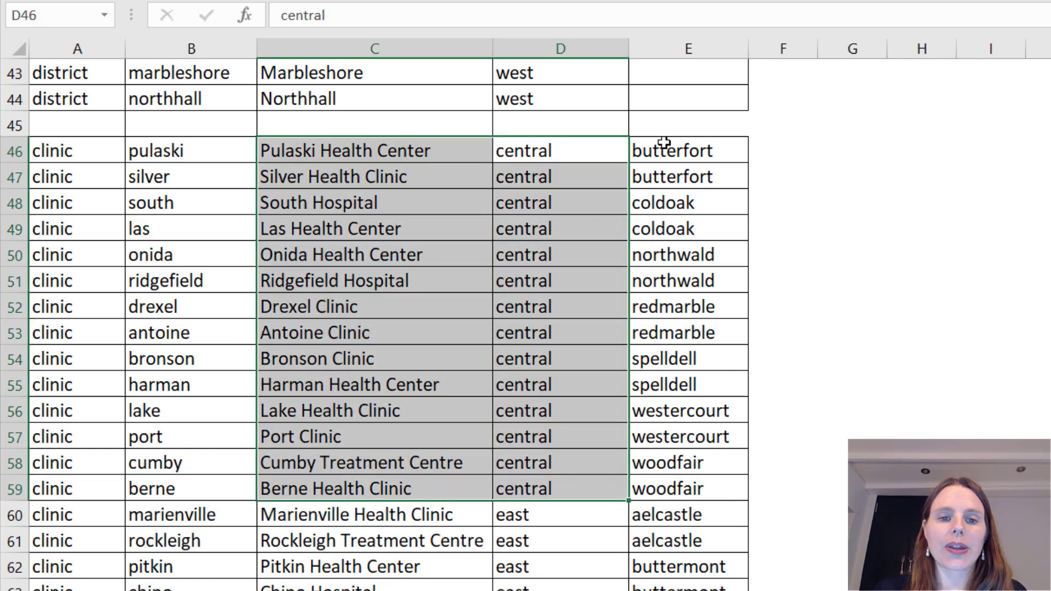
pyautogui.moveTo(664, 142); pyautogui.dragTo(693, 334)
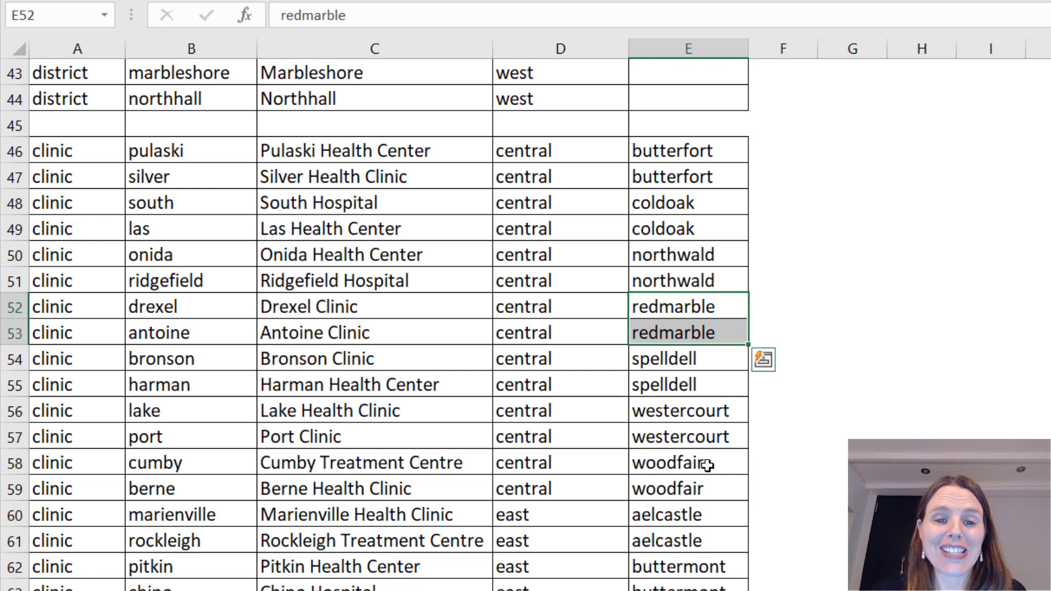
# Highlight the provincefilter column and the districtfilter values butterfort through northwald
pyautogui.scroll(14, 696, 435)
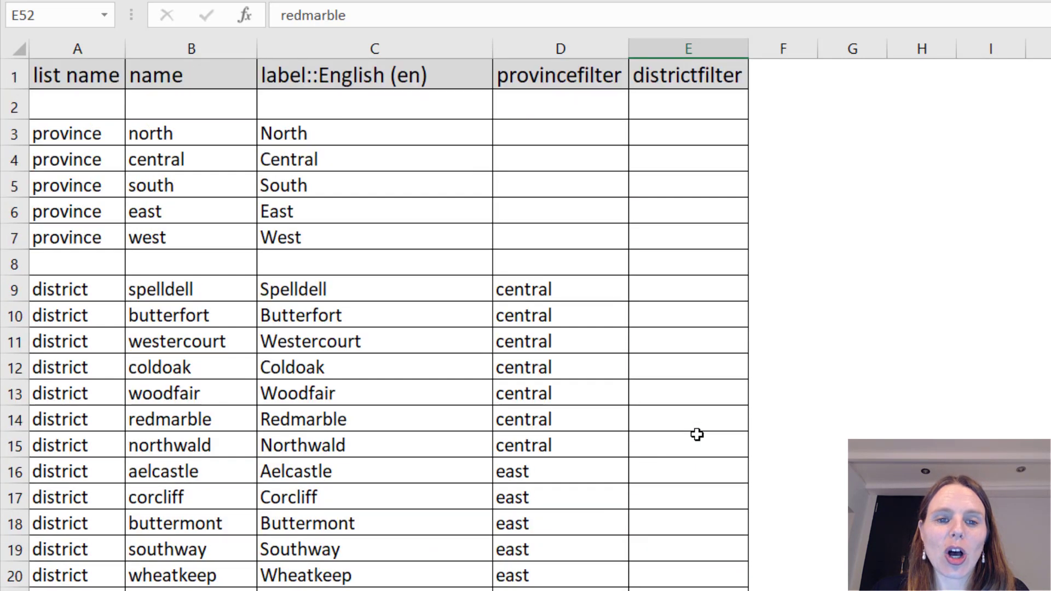
pyautogui.click(542, 76)
pyautogui.moveTo(542, 77); pyautogui.dragTo(581, 522)
pyautogui.scroll(-18, 584, 486)
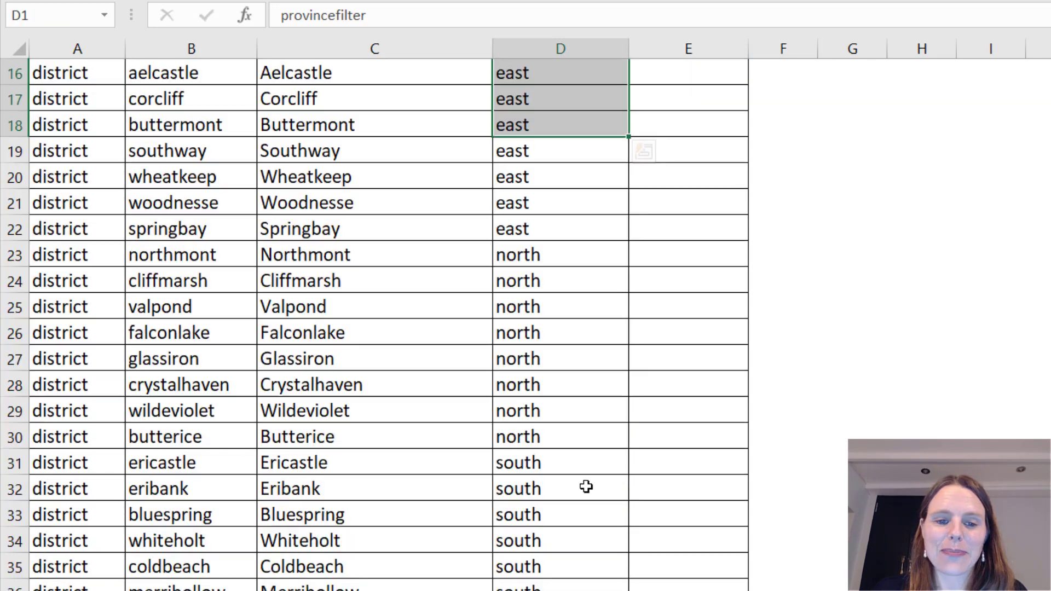
pyautogui.moveTo(535, 155); pyautogui.dragTo(534, 438)
pyautogui.scroll(18, 535, 441)
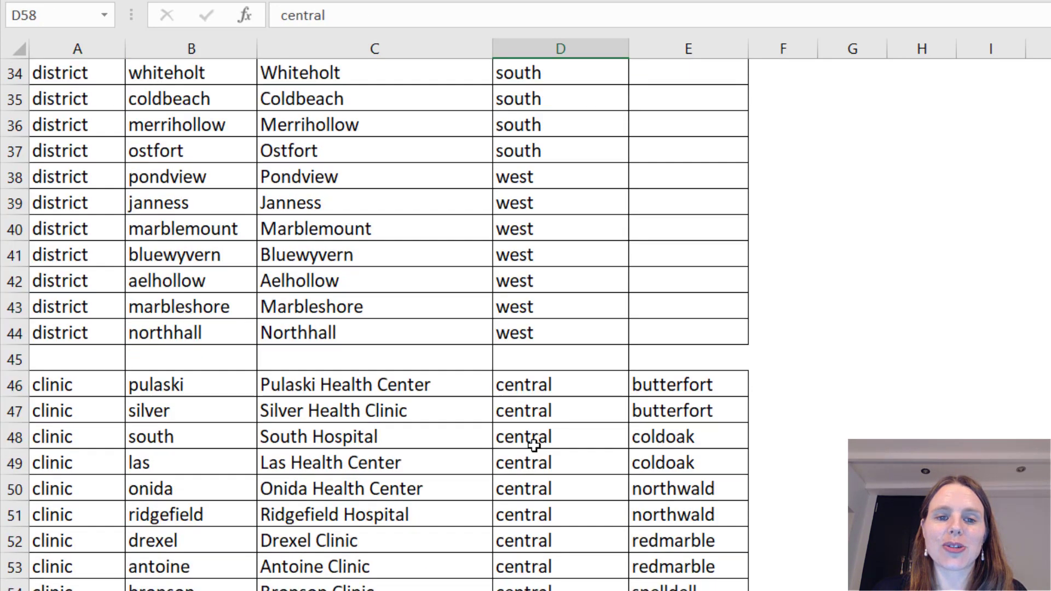
pyautogui.moveTo(697, 82); pyautogui.dragTo(728, 570)
pyautogui.scroll(-18, 728, 570)
pyautogui.scroll(5, 670, 302)
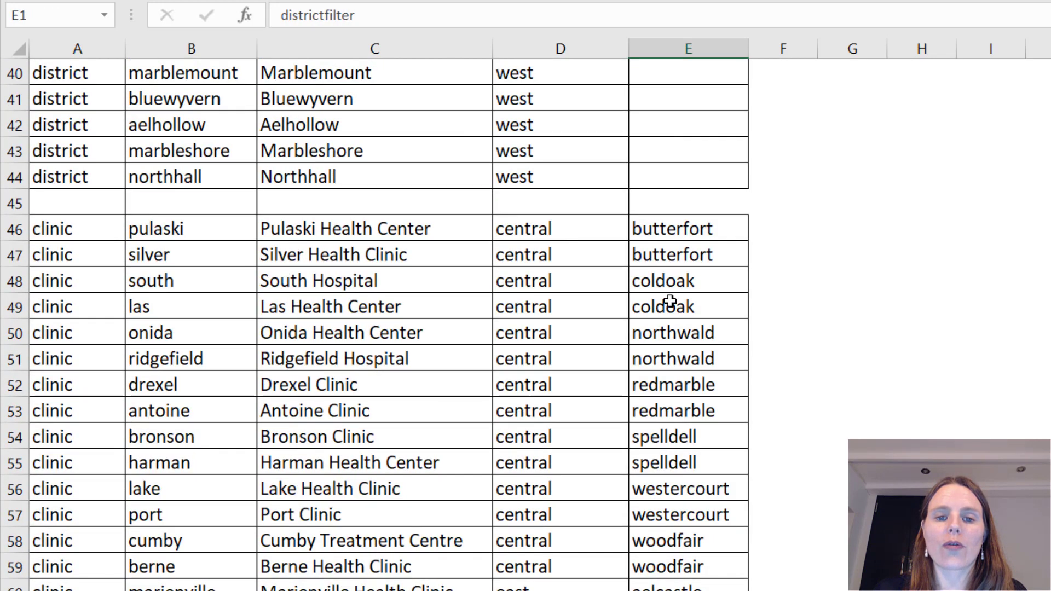
pyautogui.moveTo(669, 228); pyautogui.dragTo(675, 359)
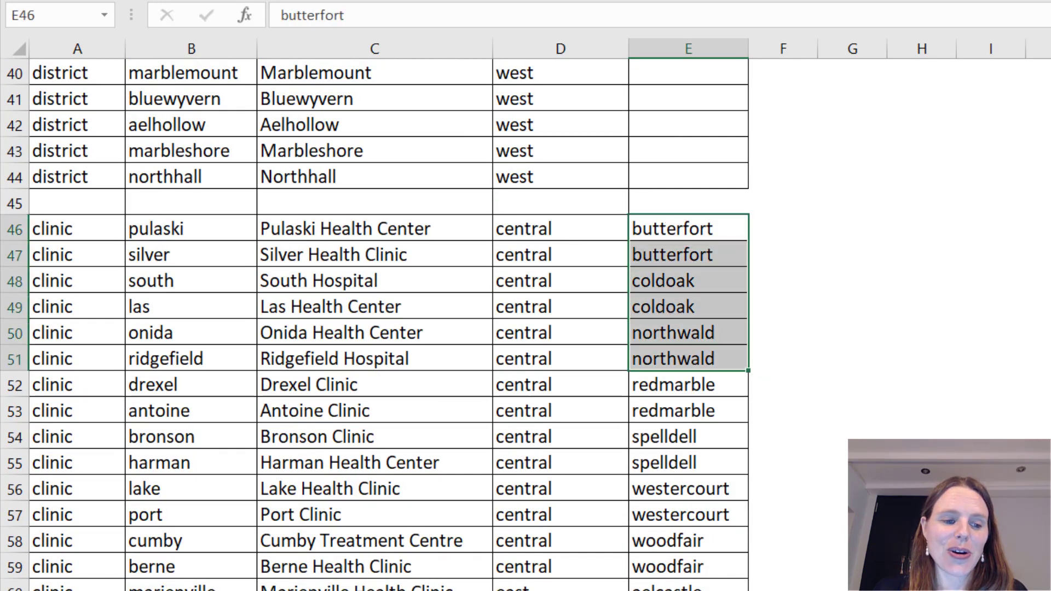
# Inspect the clinic choice_filter provincefilter=${province} and districtfilter=${district} in survey cell E19
pyautogui.hotkey('ctrl', 'pageup')
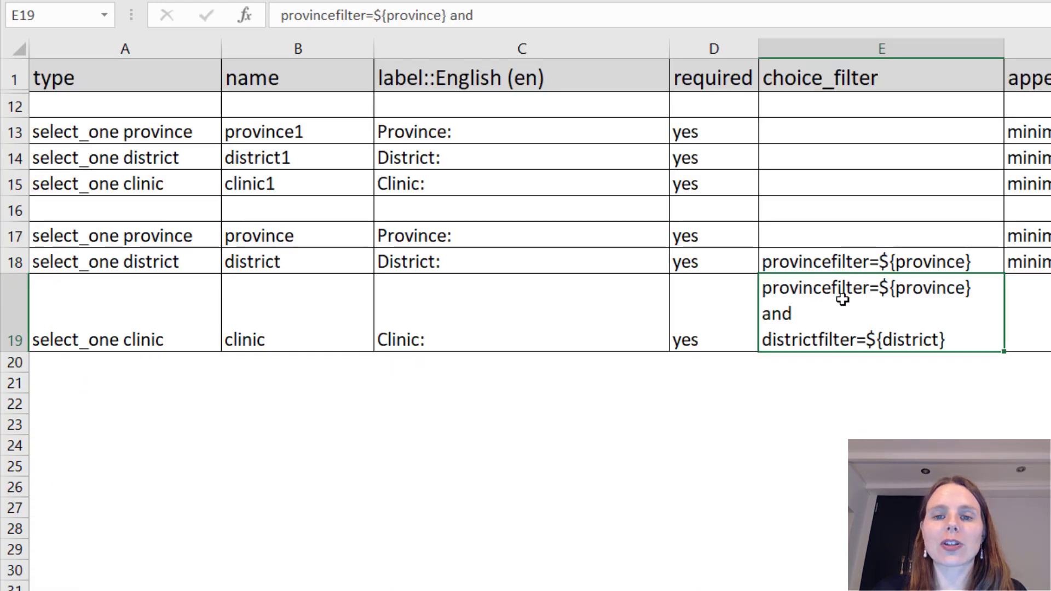
pyautogui.doubleClick(946, 287)
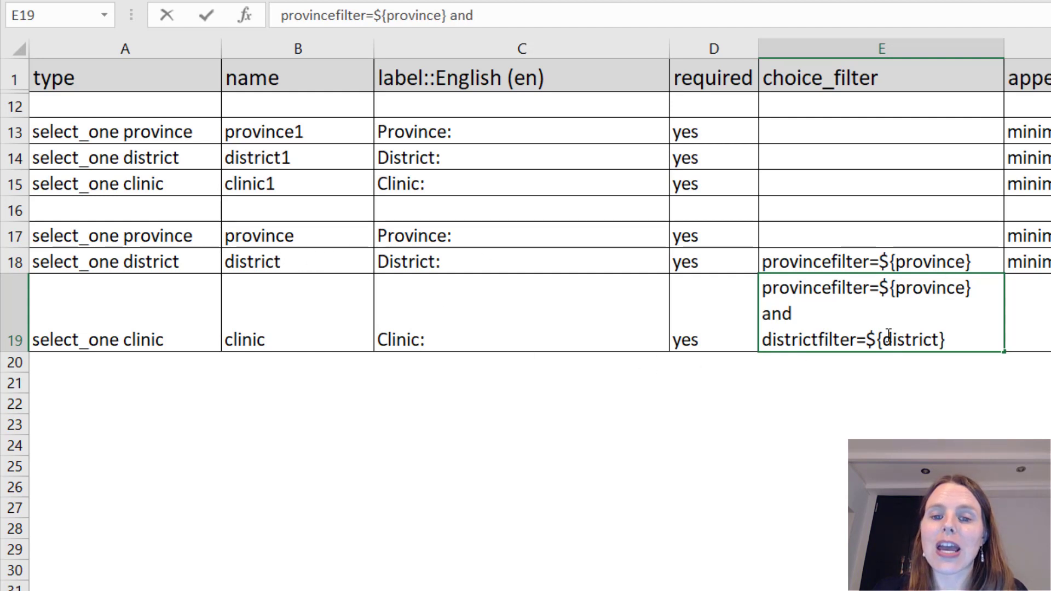
pyautogui.click(1041, 326)
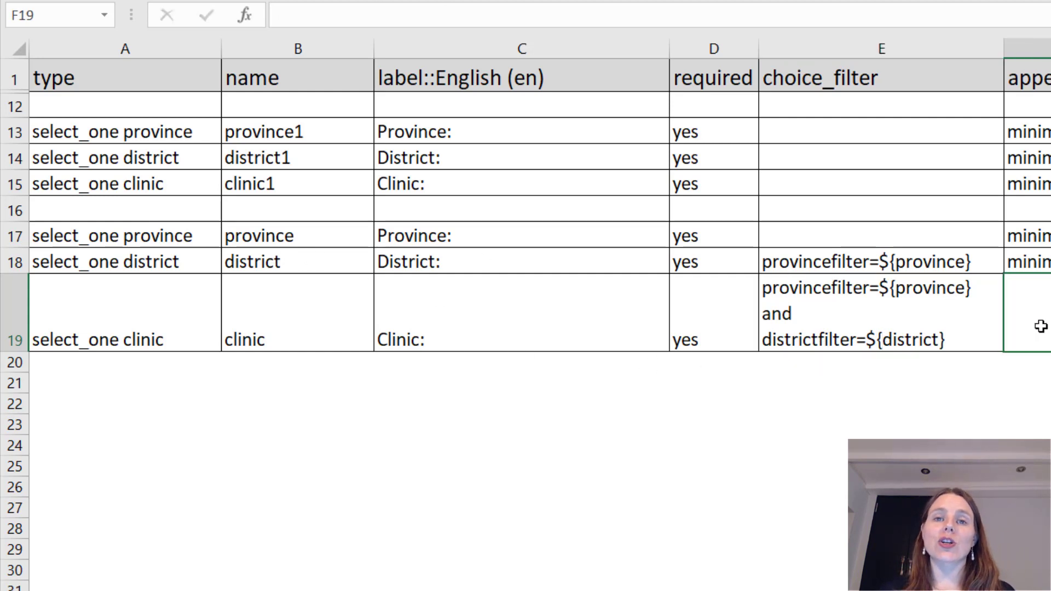